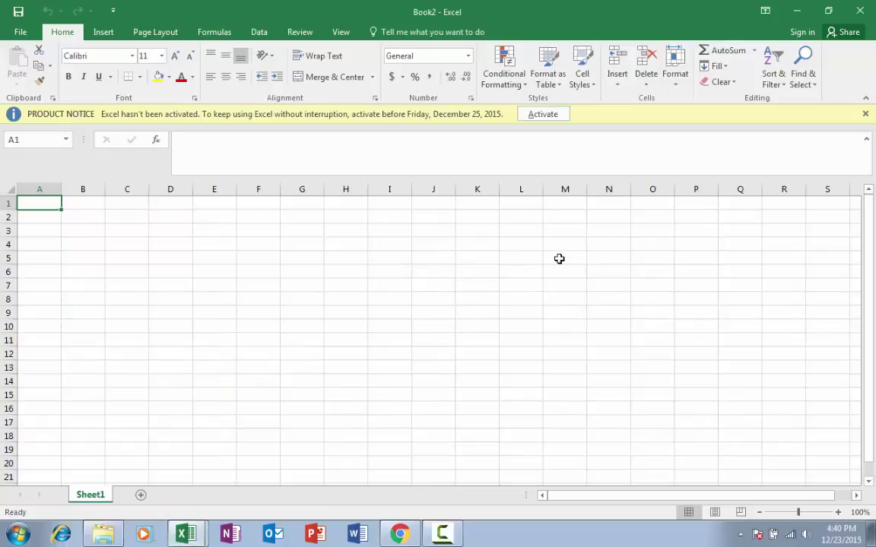
Step: Dismiss the activation notice and close the blank workbook Book2, returning to SalesReport1
left_click(865, 114)
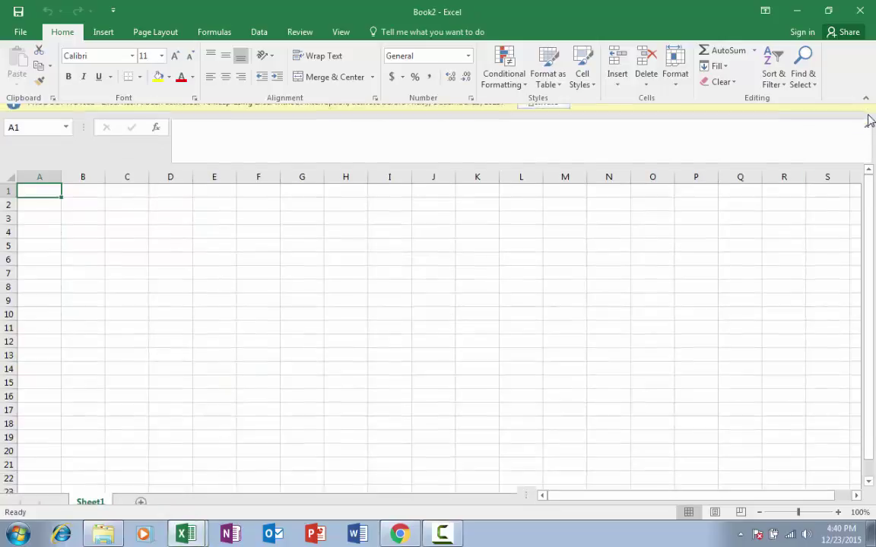
scroll(561, 284, "down", 1)
scroll(559, 284, "down", 4)
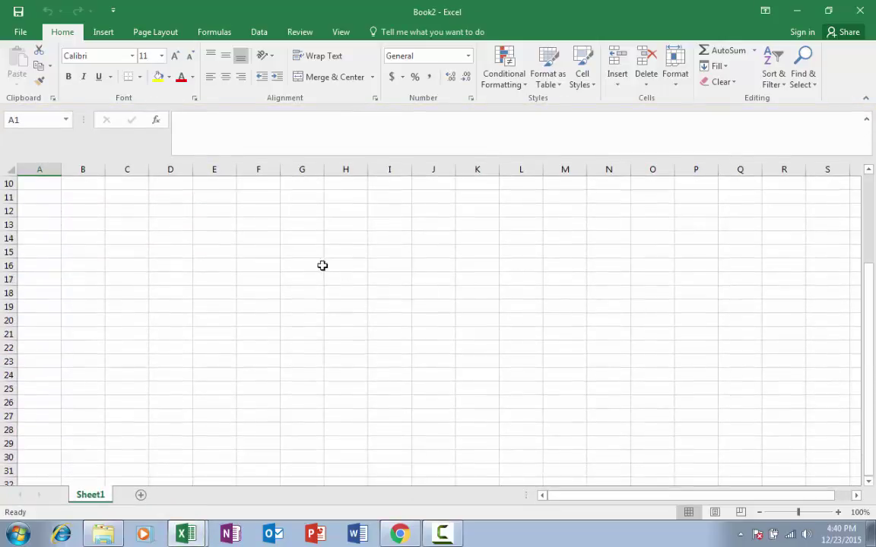
scroll(304, 306, "up", 5)
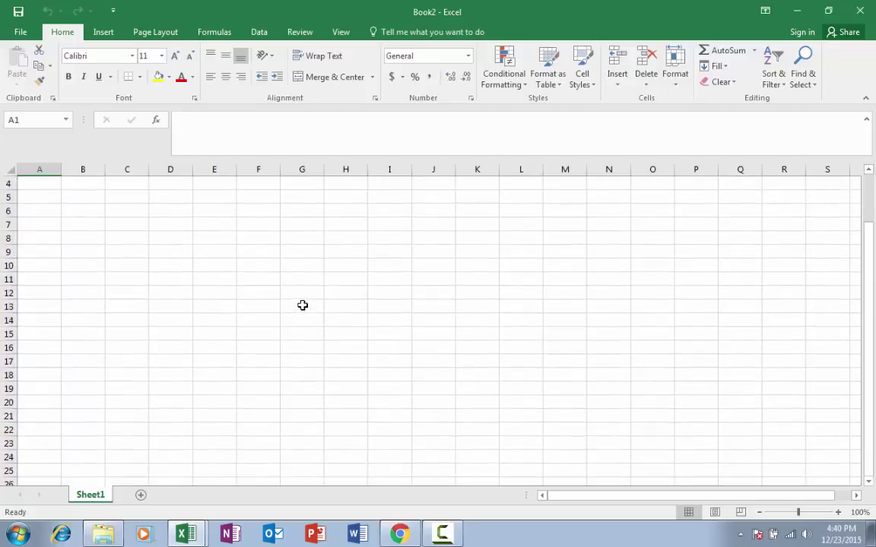
scroll(273, 316, "down", 3)
scroll(273, 316, "up", 3)
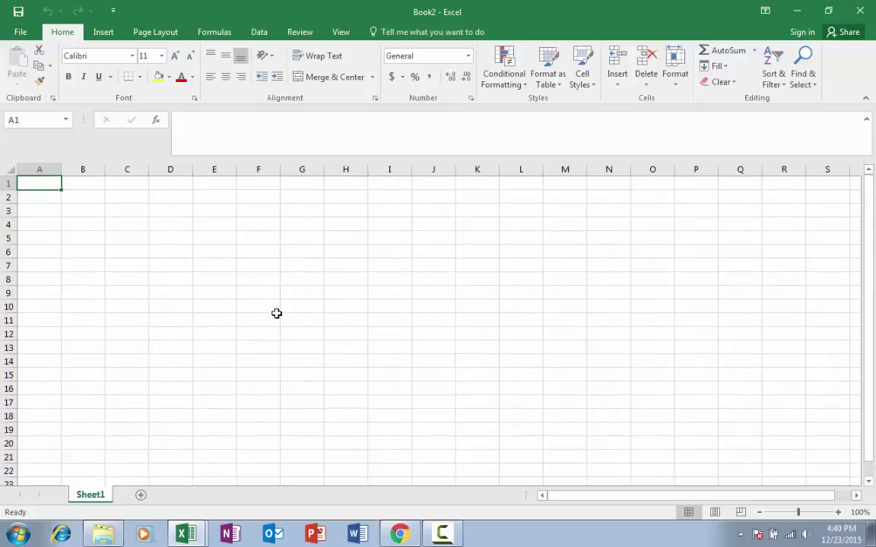
left_click(858, 13)
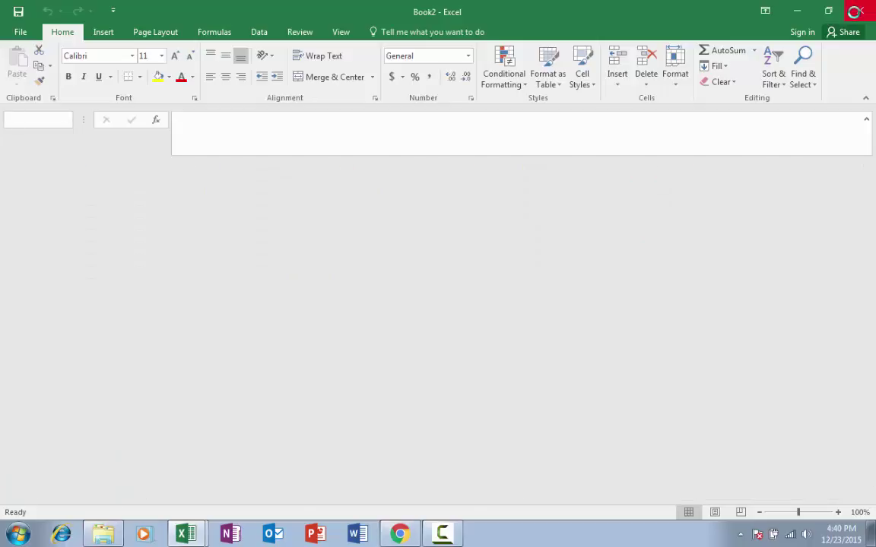
scroll(231, 271, "down", 3)
scroll(228, 273, "up", 3)
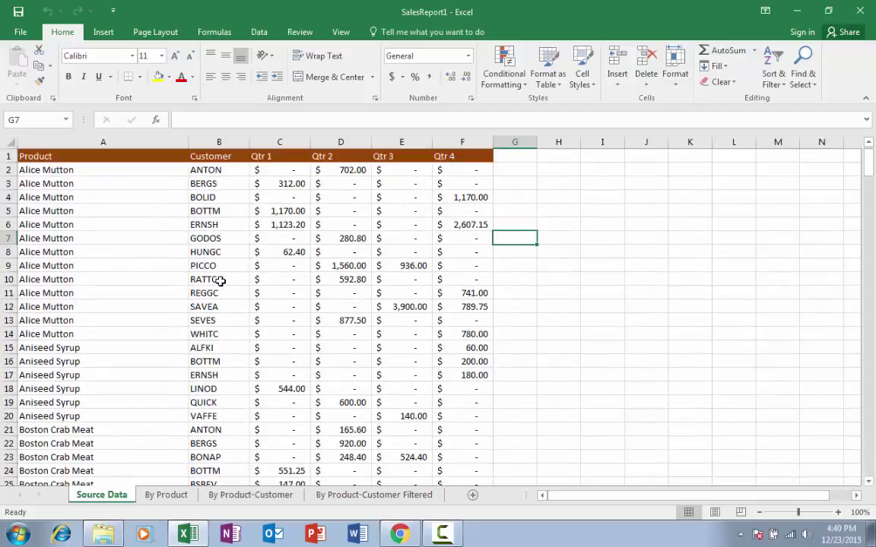
Step: Create a workbook from the "Invoice with finance charge (simple)" template and dismiss its activation notice
left_click(21, 33)
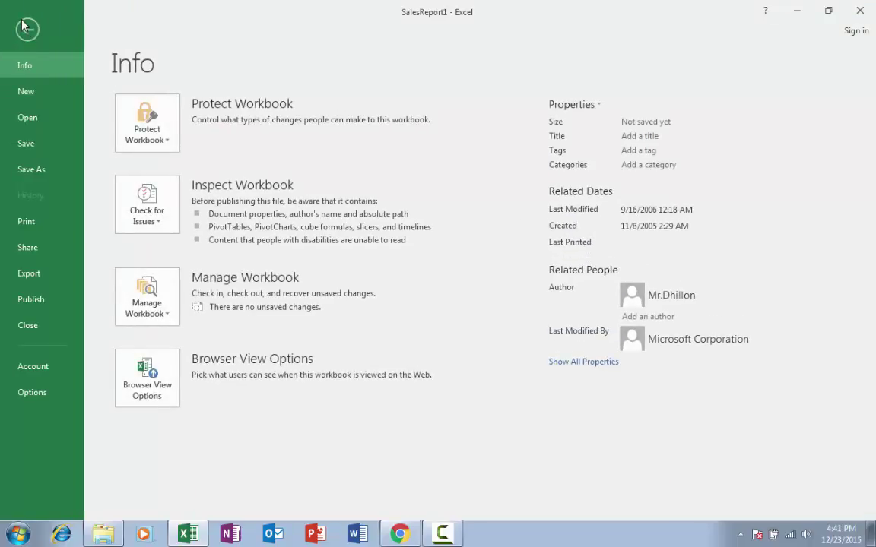
left_click(27, 92)
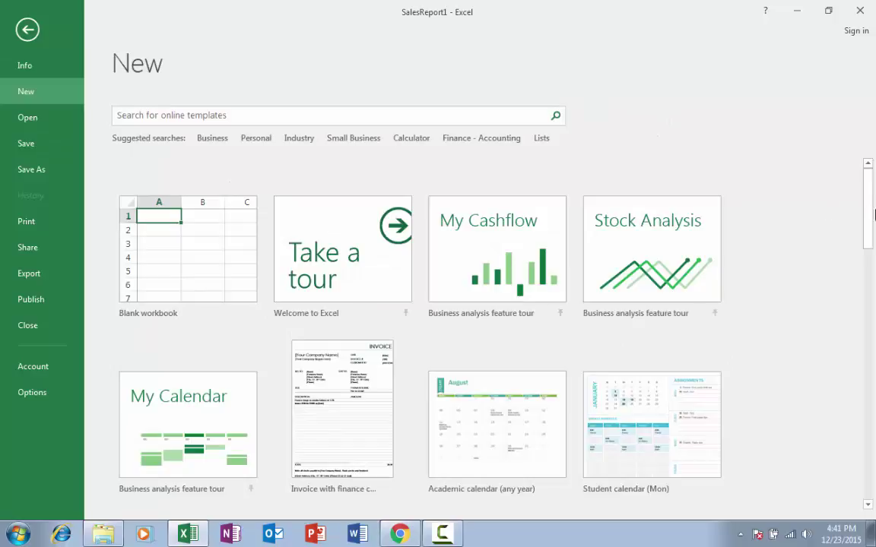
left_click_drag(869, 218, 868, 171)
scroll(245, 172, "down", 1)
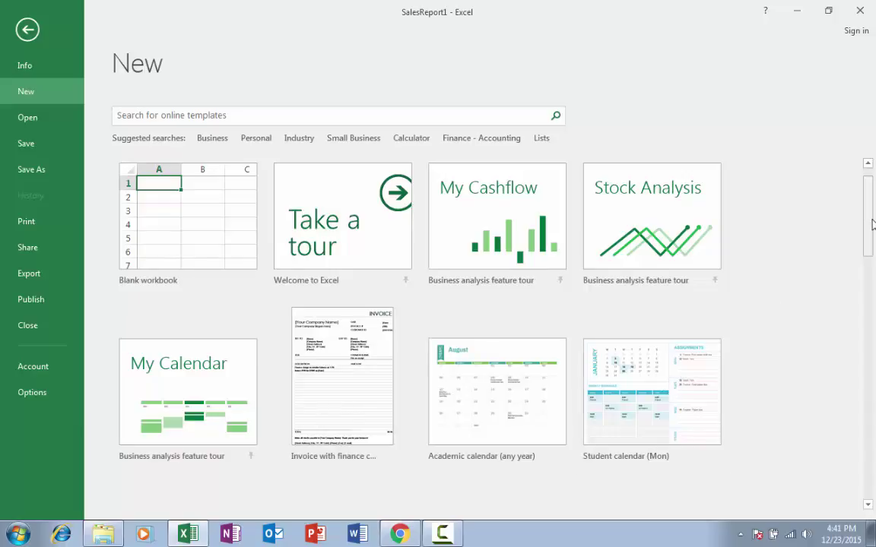
mouse_move(872, 224)
left_mouse_down()
mouse_move(874, 267)
mouse_move(873, 234)
left_mouse_up()
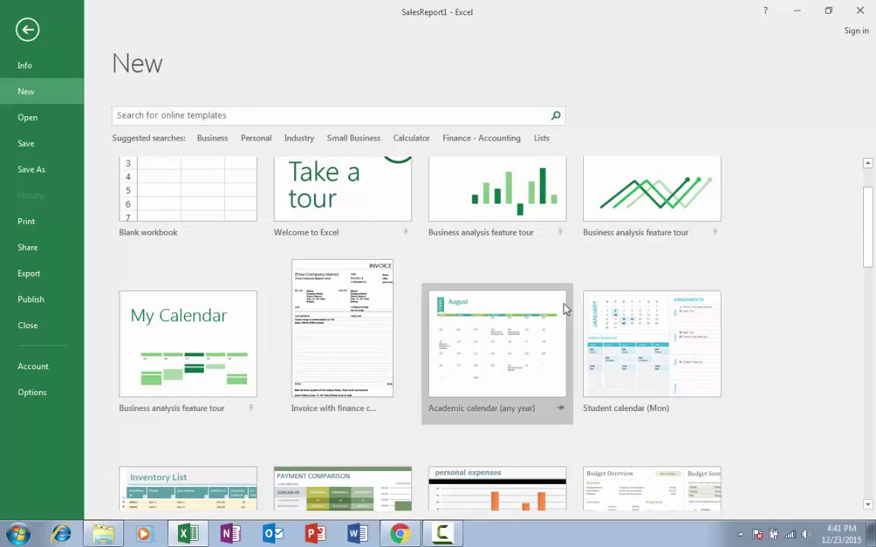
left_click_drag(872, 242, 873, 378)
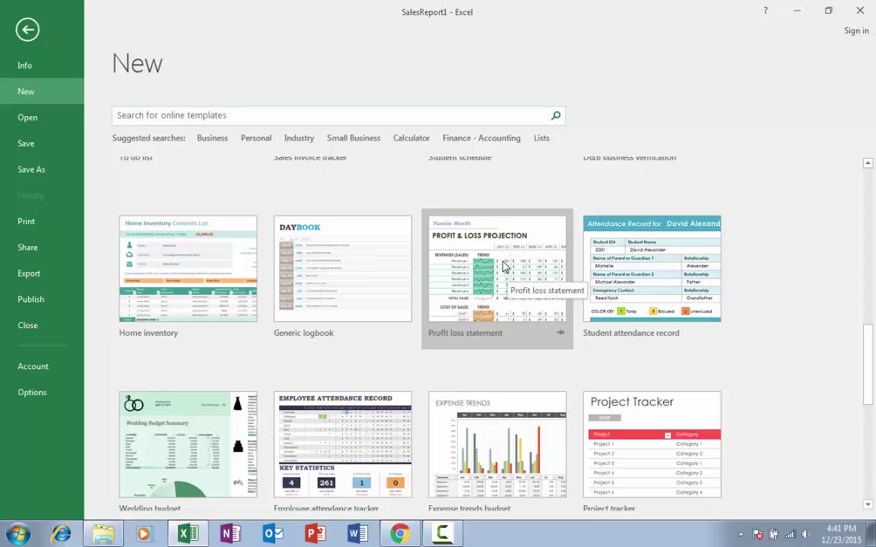
left_click_drag(870, 354, 867, 222)
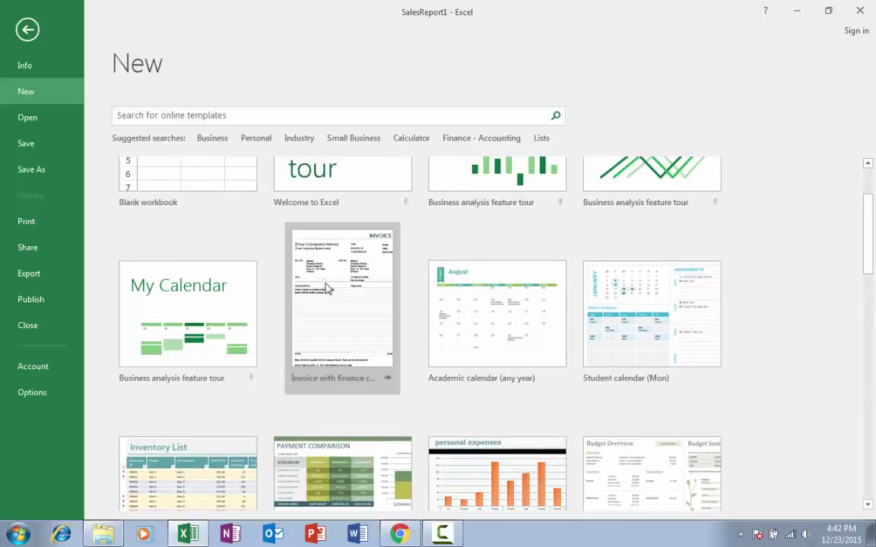
left_click(341, 305)
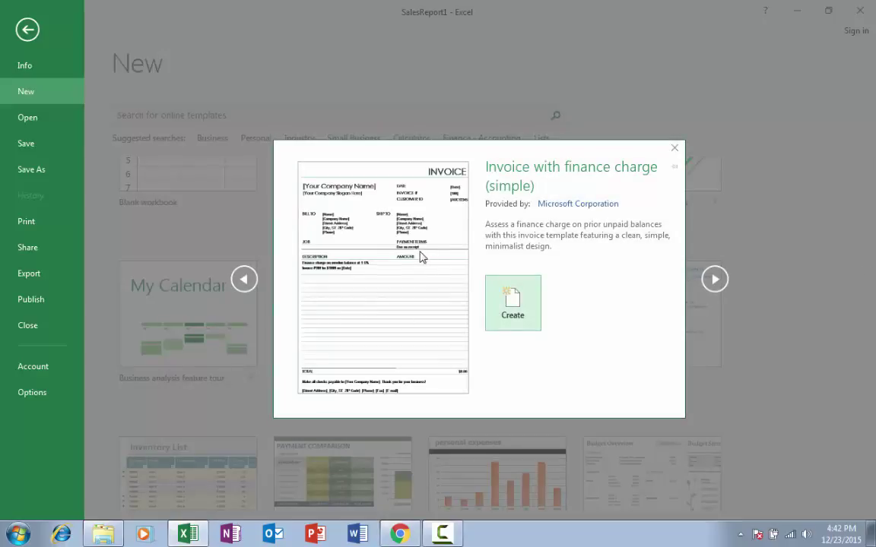
left_click(521, 303)
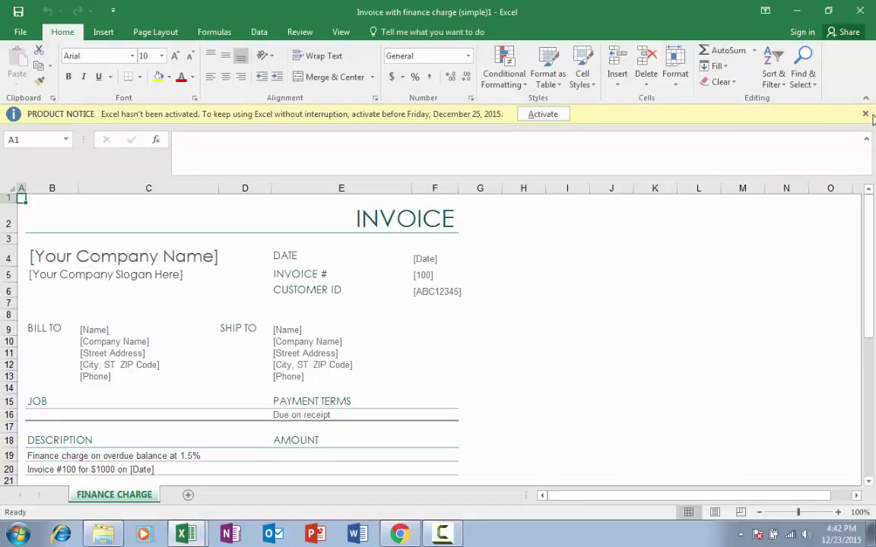
left_click(865, 114)
Step: Examine the invoice layout from its header and billing details through the line items to the total row and footer
scroll(551, 254, "down", 4)
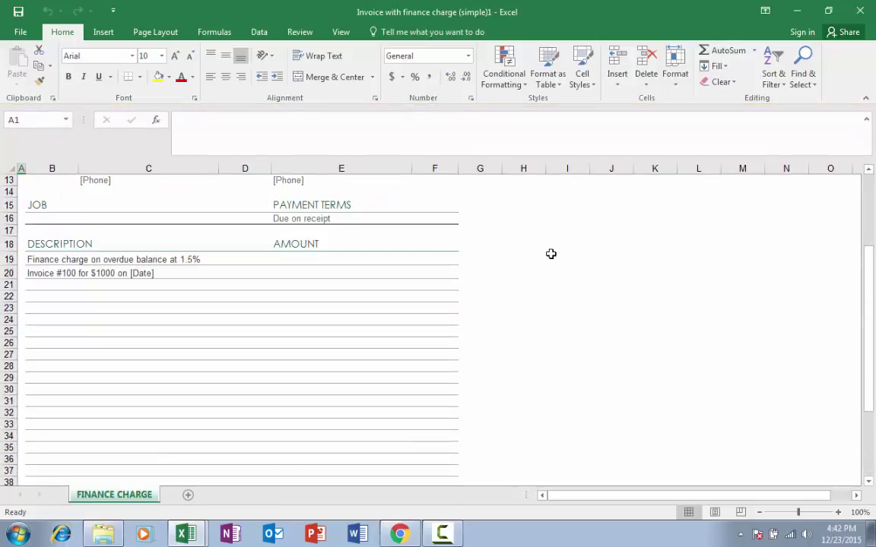
scroll(448, 343, "down", 3)
scroll(448, 344, "up", 7)
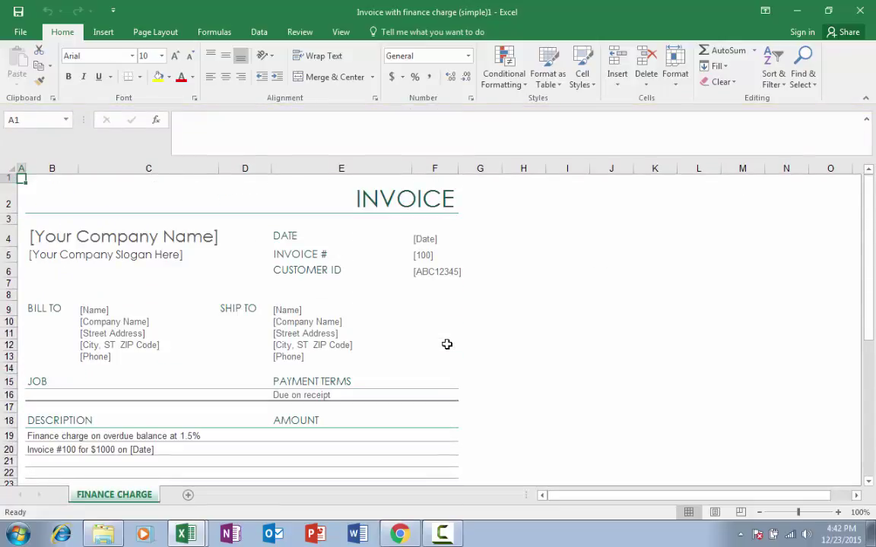
scroll(447, 345, "down", 2)
scroll(447, 344, "down", 6)
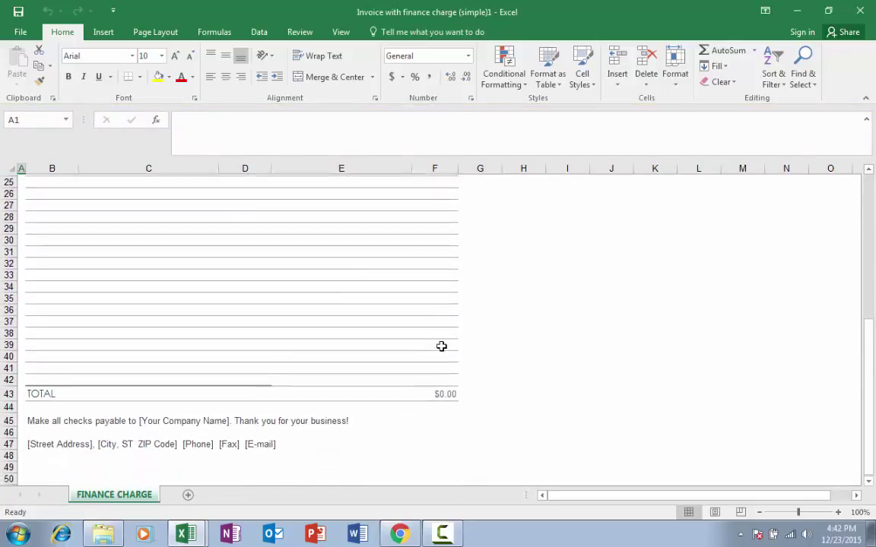
scroll(442, 347, "up", 4)
scroll(441, 346, "up", 2)
scroll(441, 346, "up", 1)
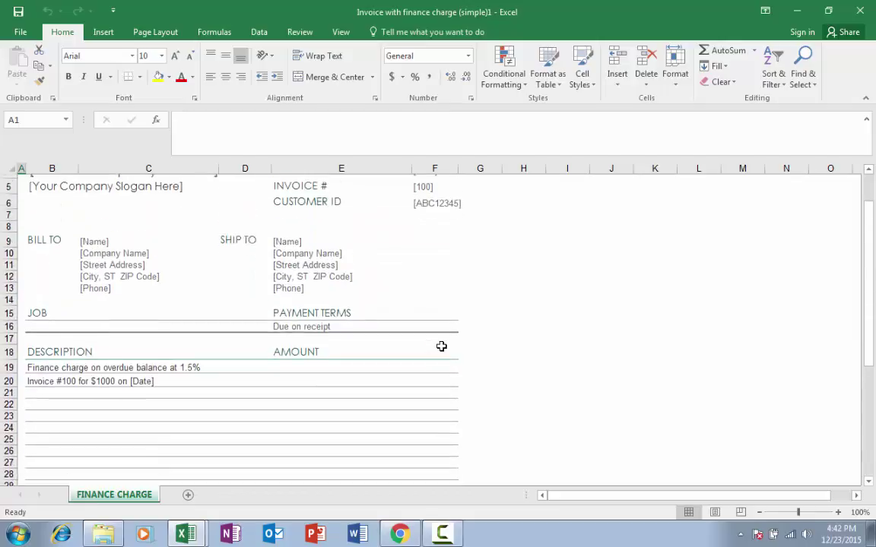
scroll(441, 346, "down", 6)
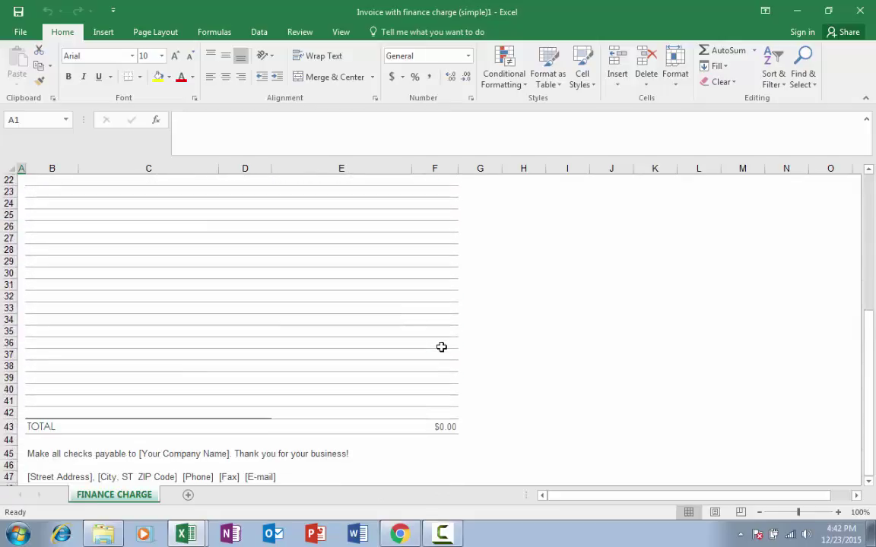
Step: Enter 64 as the amount of the finance charge line in E19 and check the invoice total
scroll(441, 347, "up", 4)
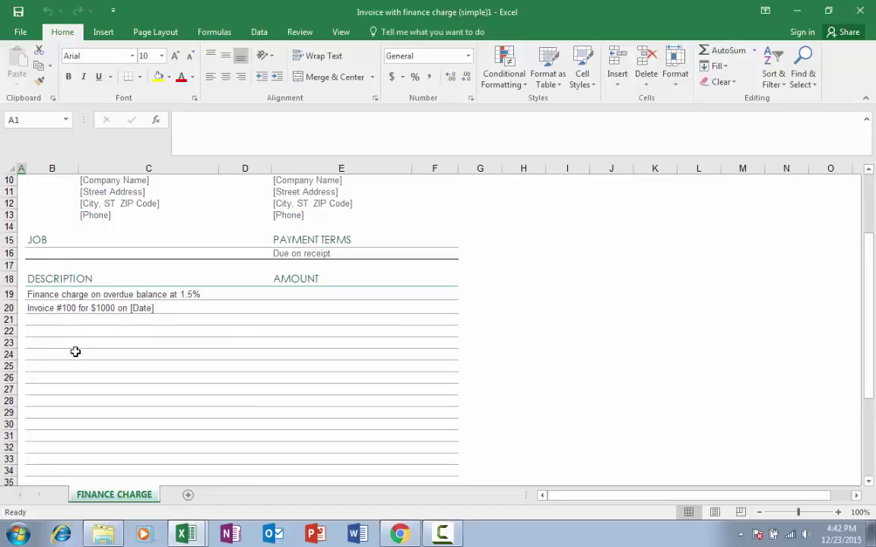
left_click(364, 294)
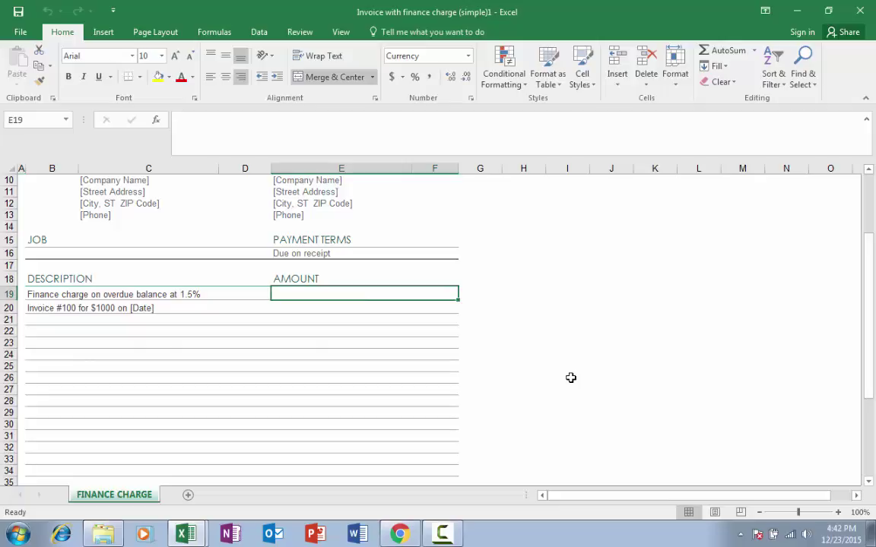
type("64")
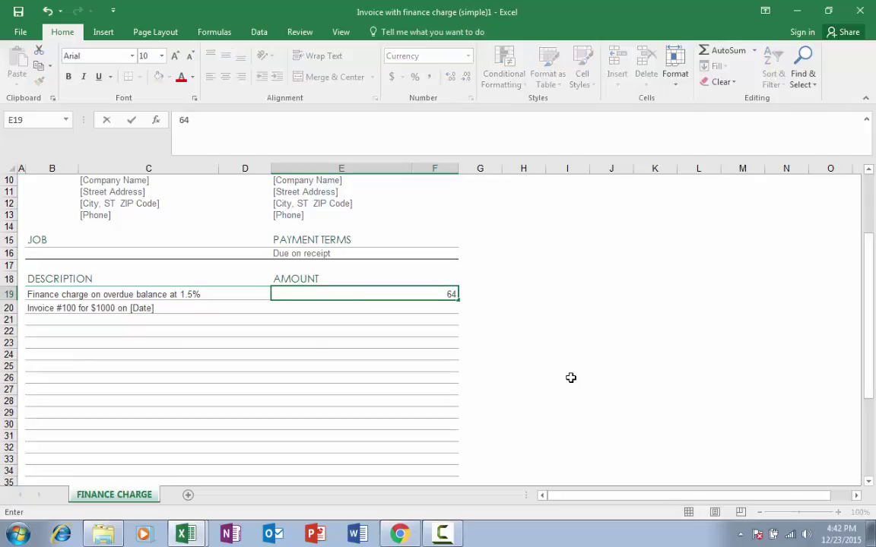
key("Return")
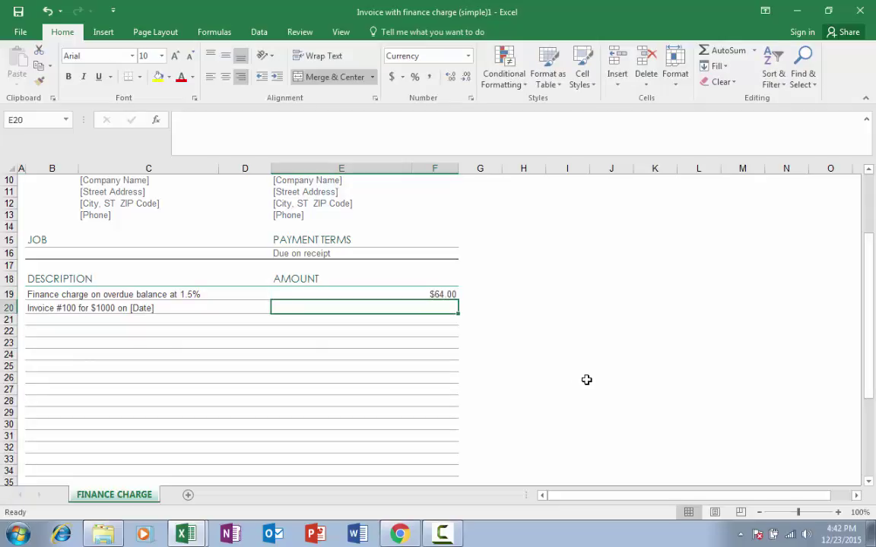
scroll(586, 379, "down", 5)
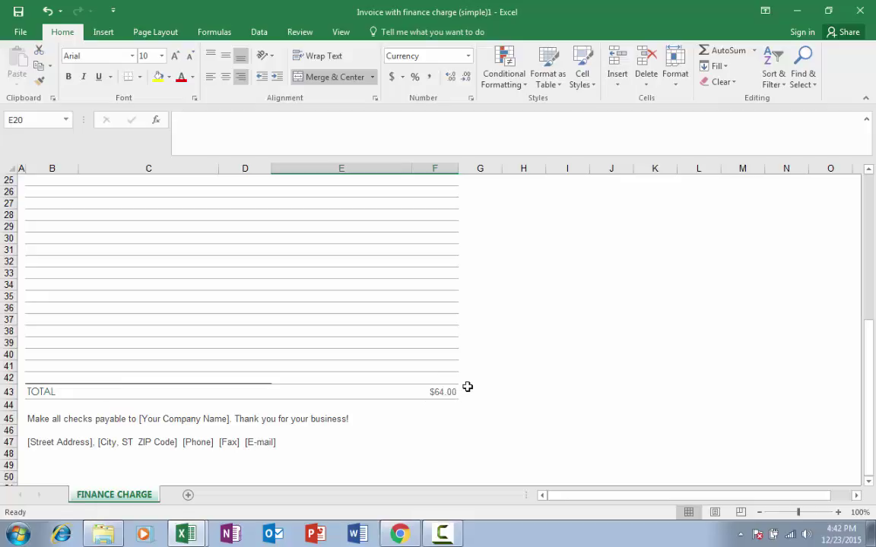
scroll(468, 387, "up", 3)
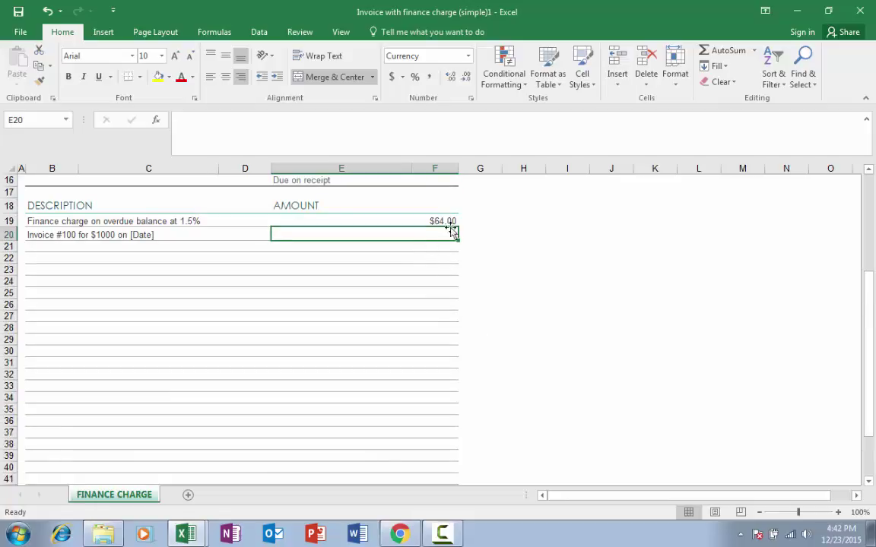
scroll(482, 362, "down", 3)
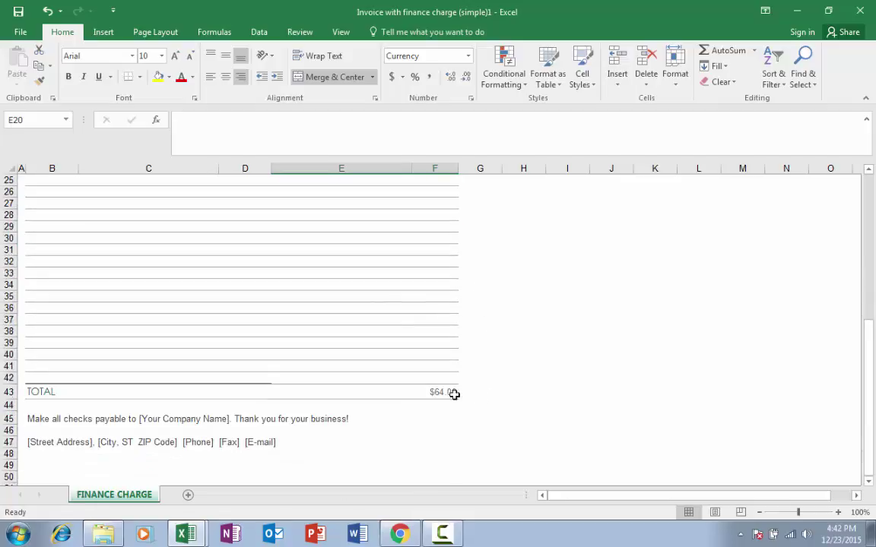
Step: Enter 76 as the amount of the second line item in E20 and check the invoice total
scroll(456, 388, "up", 5)
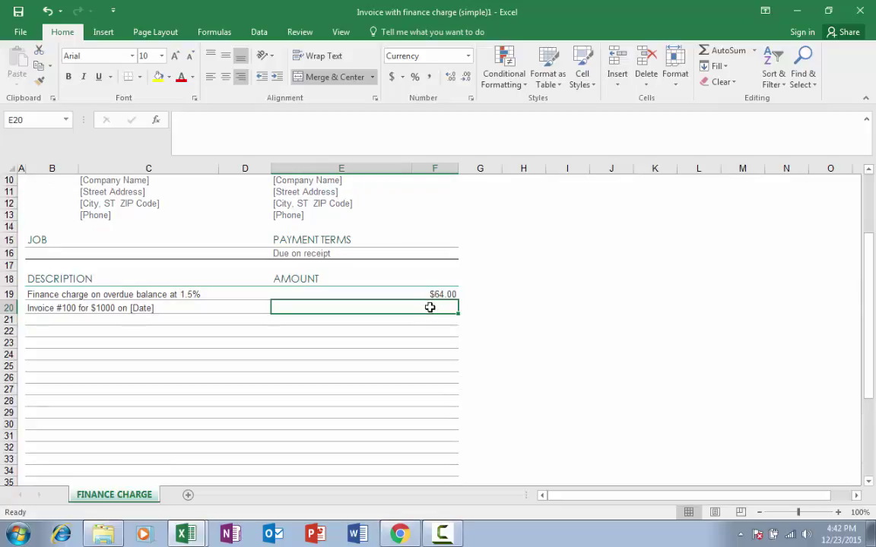
type("76")
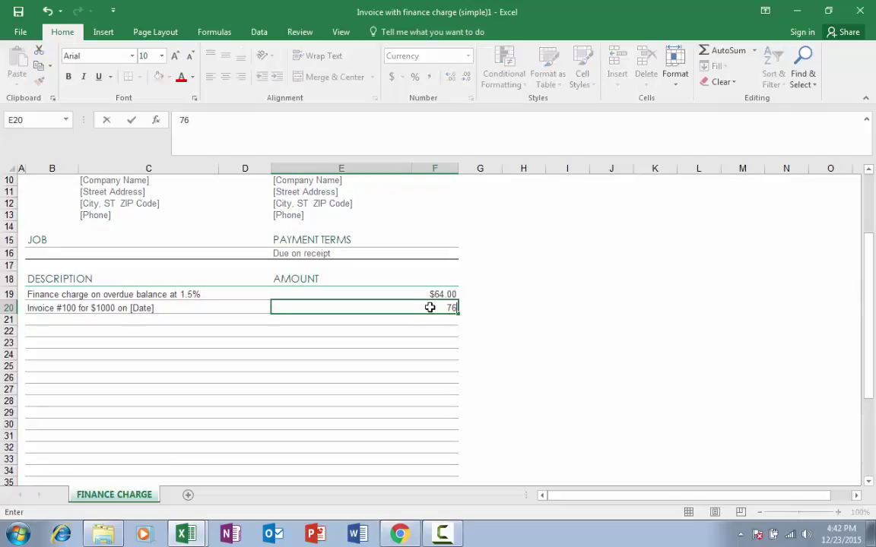
key("Return")
scroll(445, 349, "down", 4)
scroll(444, 349, "down", 1)
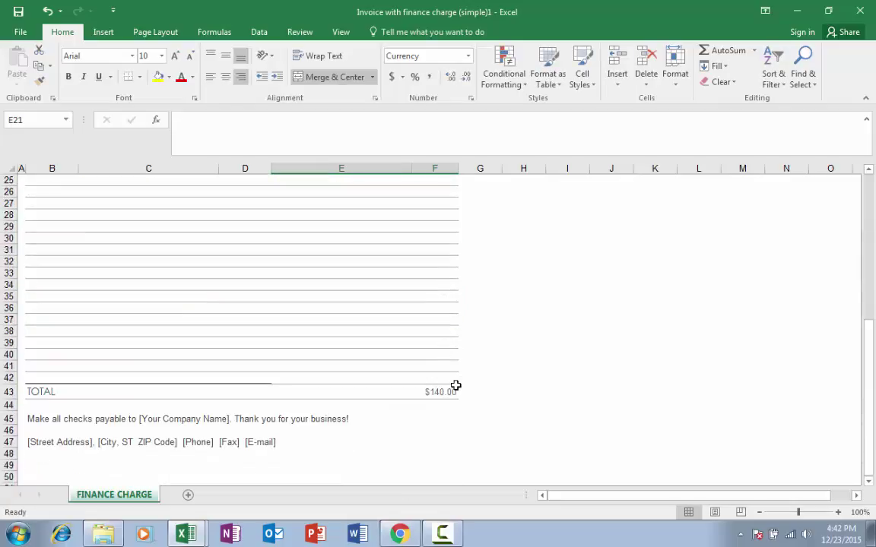
scroll(463, 401, "up", 6)
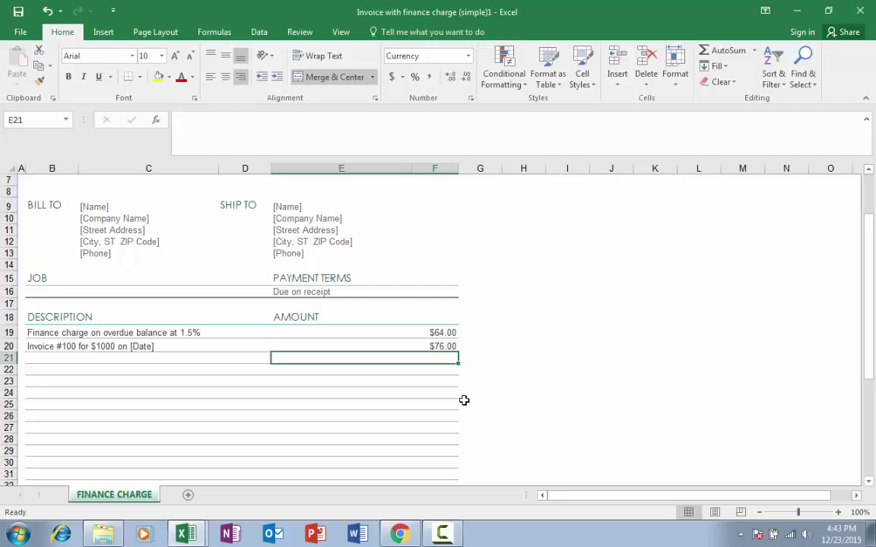
scroll(386, 353, "down", 10)
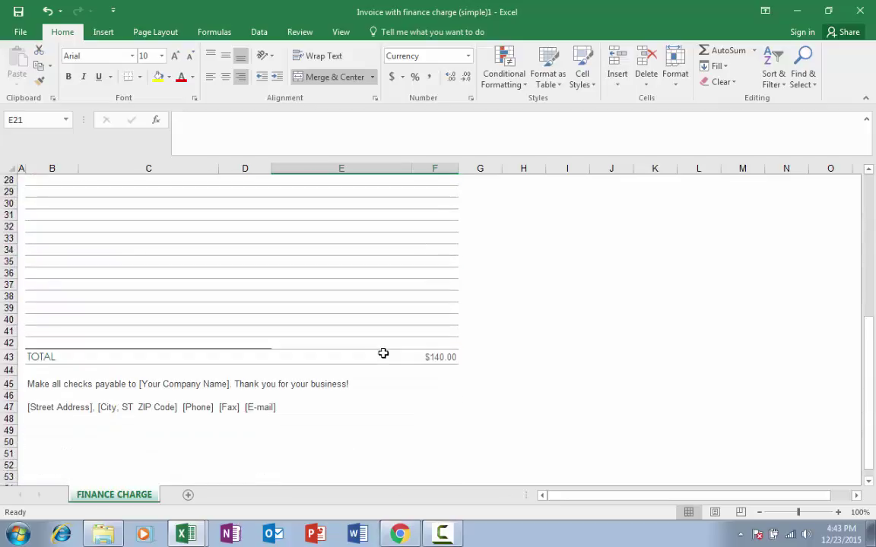
scroll(383, 353, "up", 7)
scroll(383, 354, "up", 3)
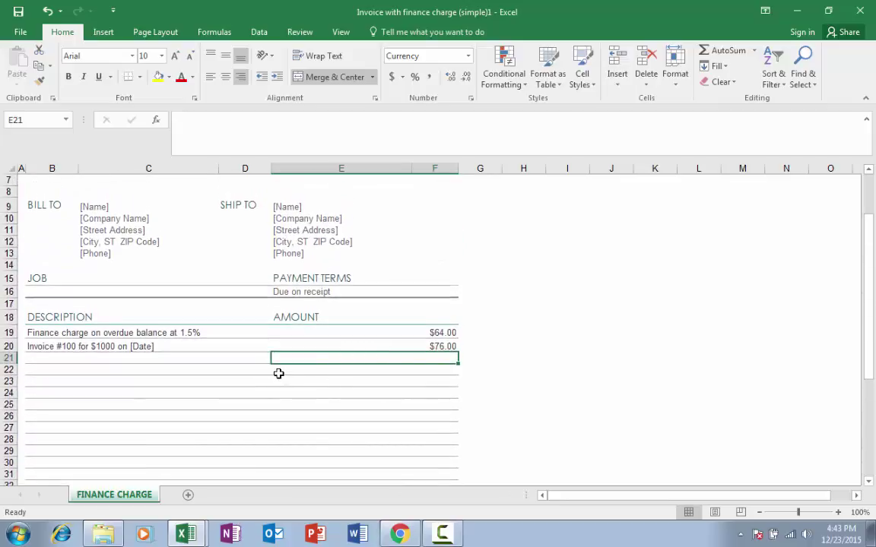
Step: Delete the entire row 15 that holds the JOB and PAYMENT TERMS headings
left_click(34, 278)
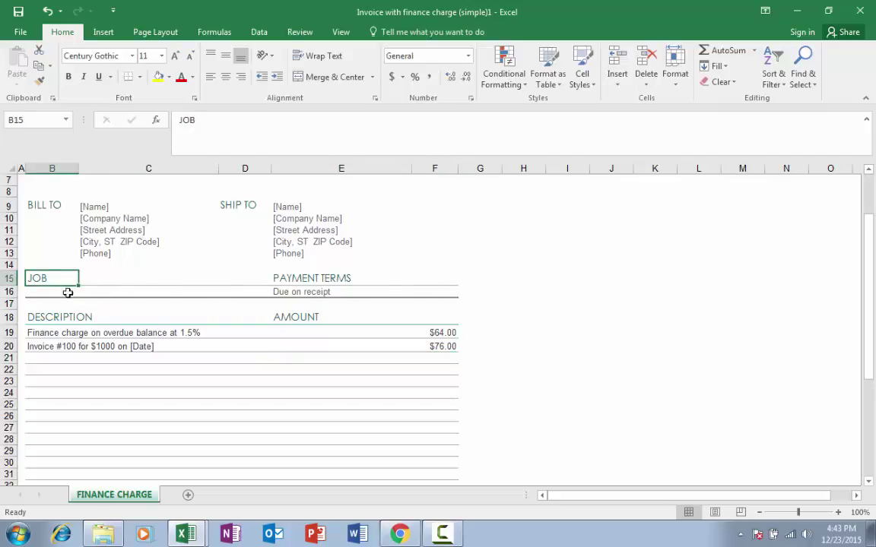
left_click(10, 279)
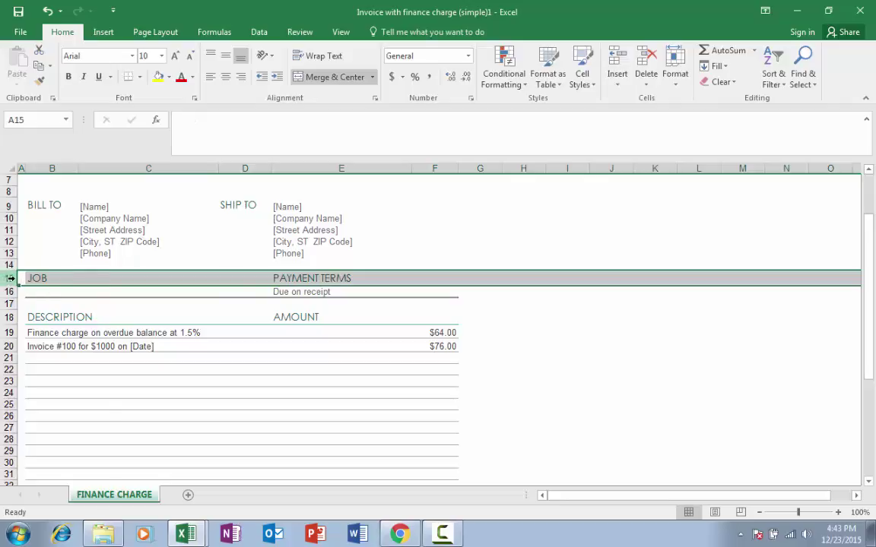
right_click(11, 278)
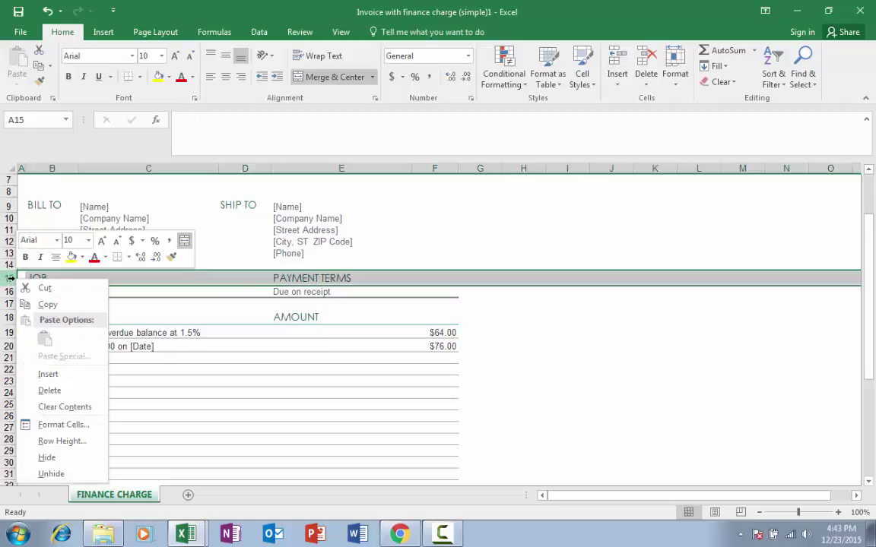
left_click(50, 391)
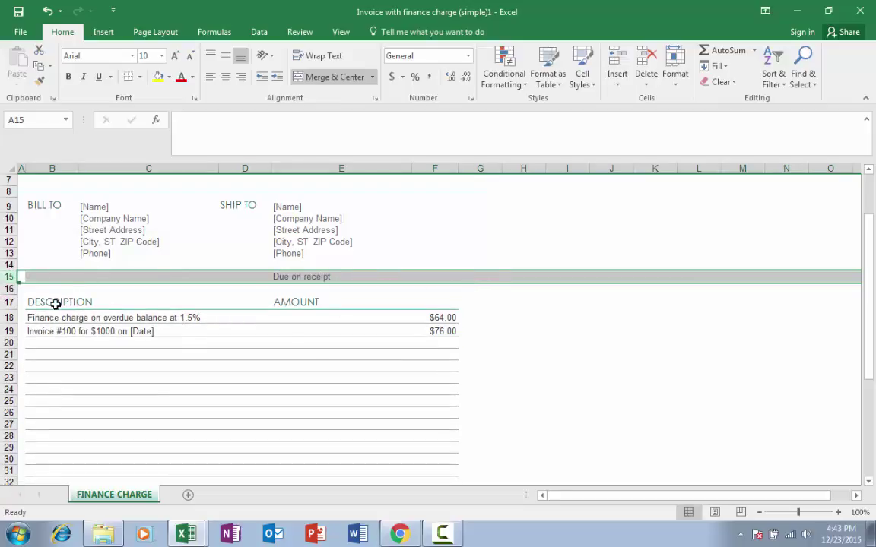
Step: Clear the descriptions of the first two invoice line items in B18 and B19, keeping their amounts
left_click(81, 321)
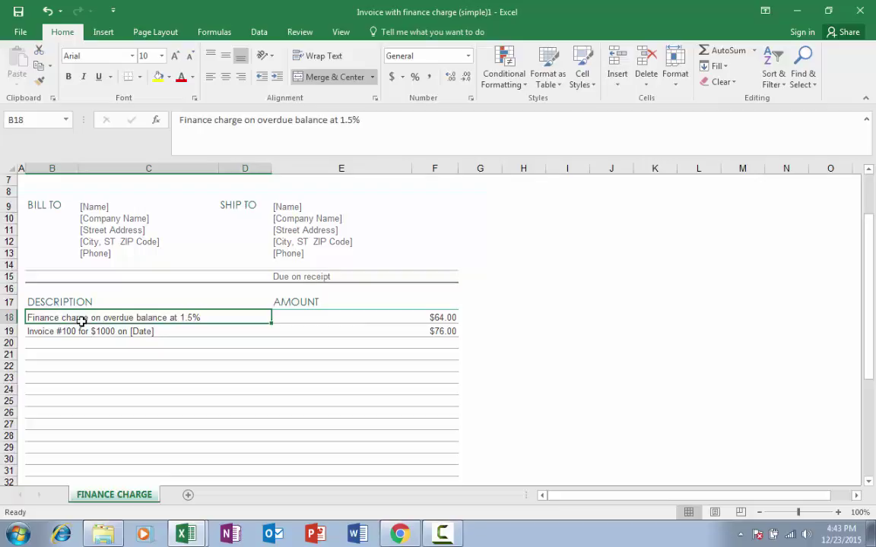
key("shift+Down")
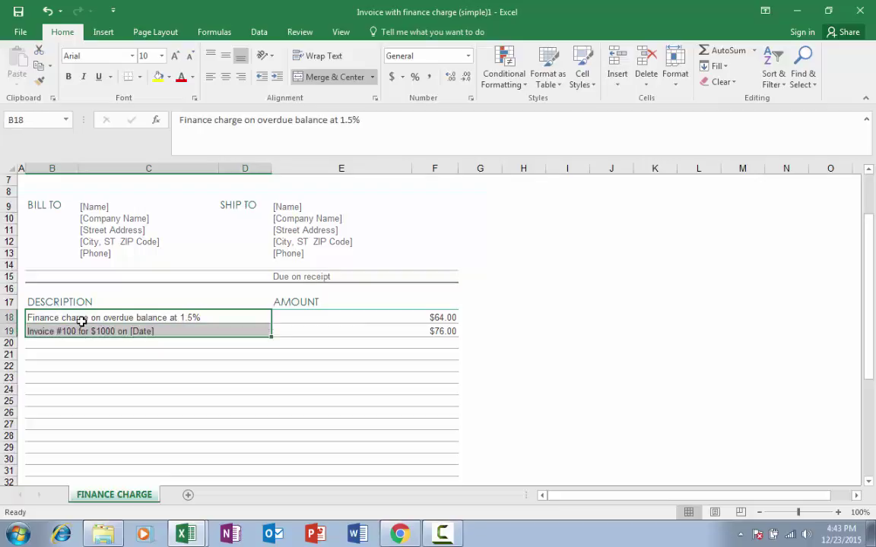
key("Delete")
left_click(81, 321)
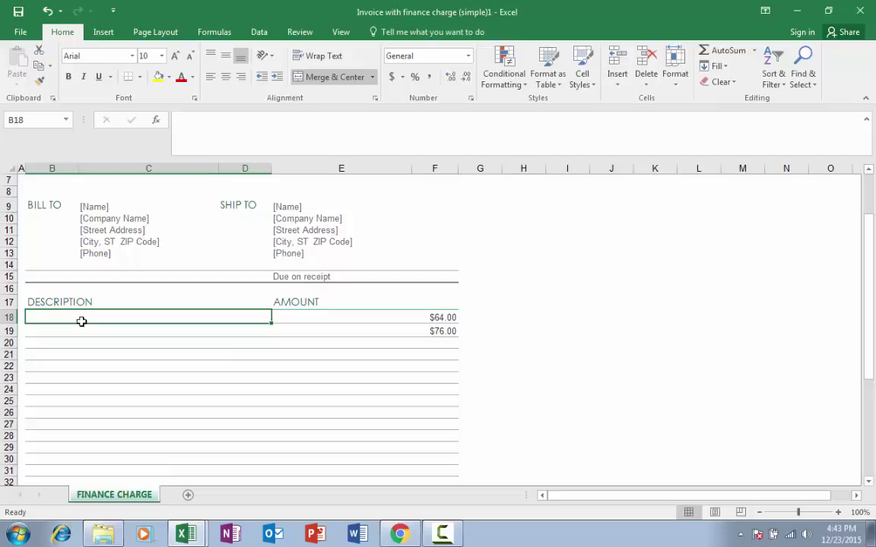
key("Down")
key("Down")
key("Down")
key("Down")
key("Down")
key("Down")
key("Down")
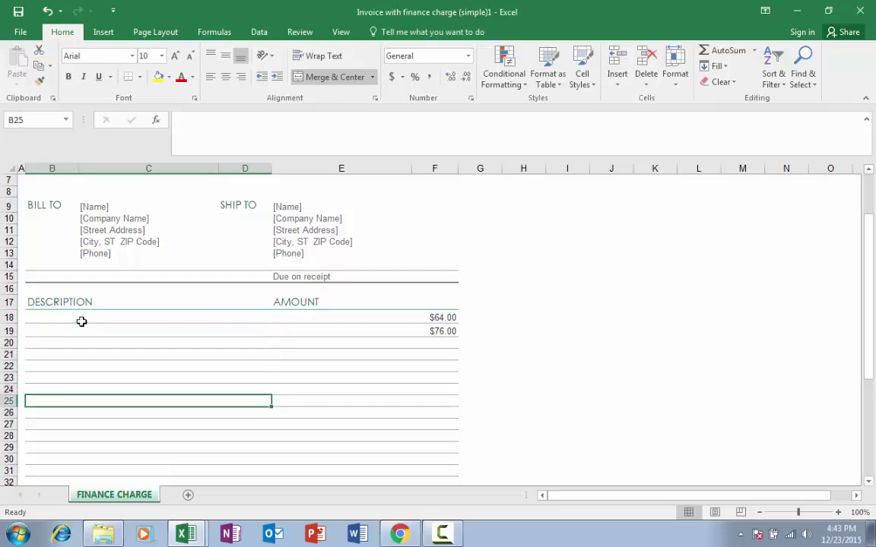
Step: Browse the featured templates available for creating a new workbook and return to the beginning of the list
left_click(21, 33)
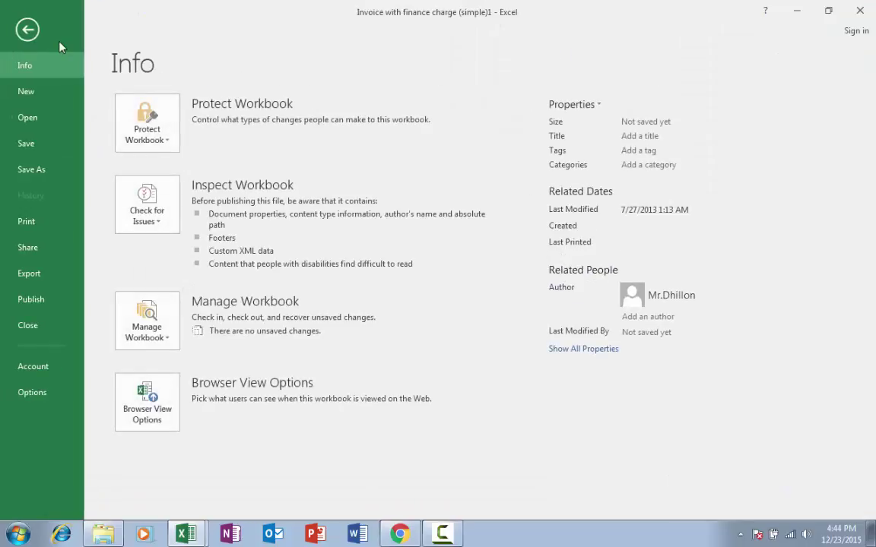
left_click(35, 95)
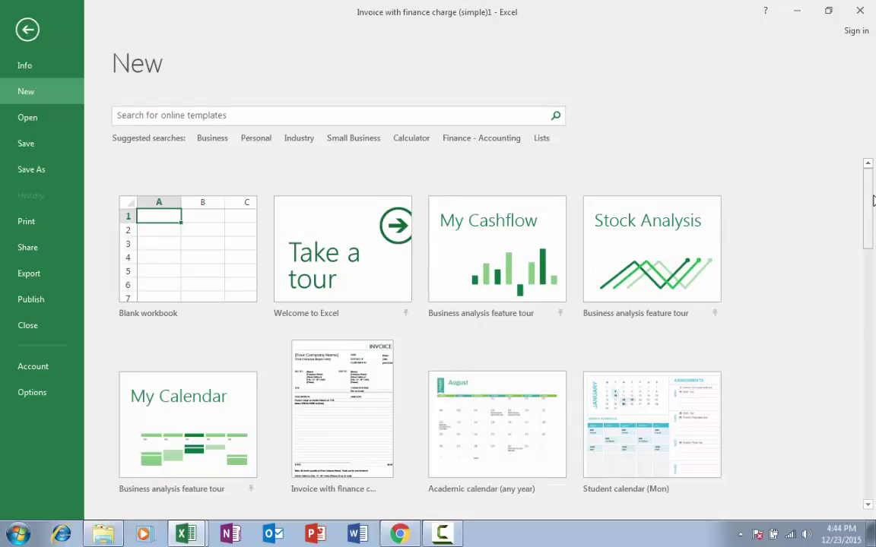
scroll(872, 218, "down", 2)
scroll(872, 218, "down", 2)
scroll(872, 218, "up", 2)
scroll(872, 219, "down", 1)
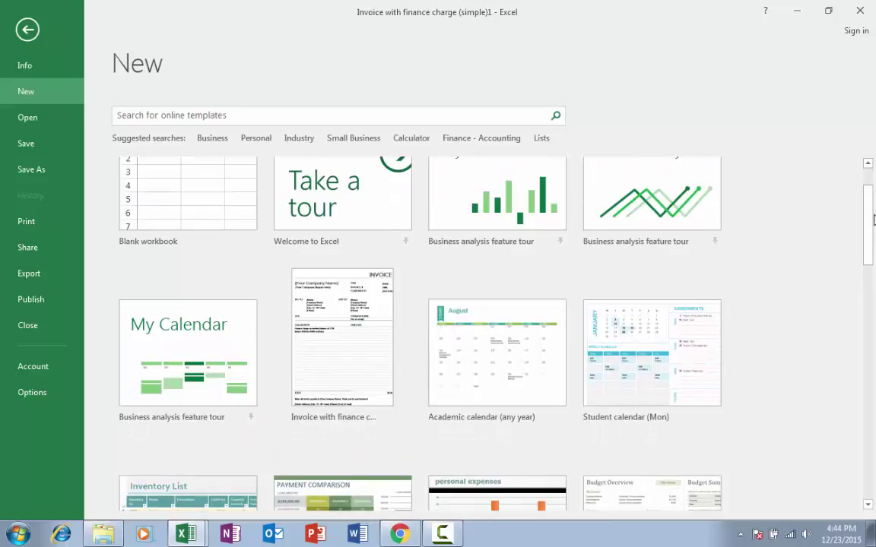
scroll(872, 219, "down", 2)
left_click_drag(873, 245, 871, 169)
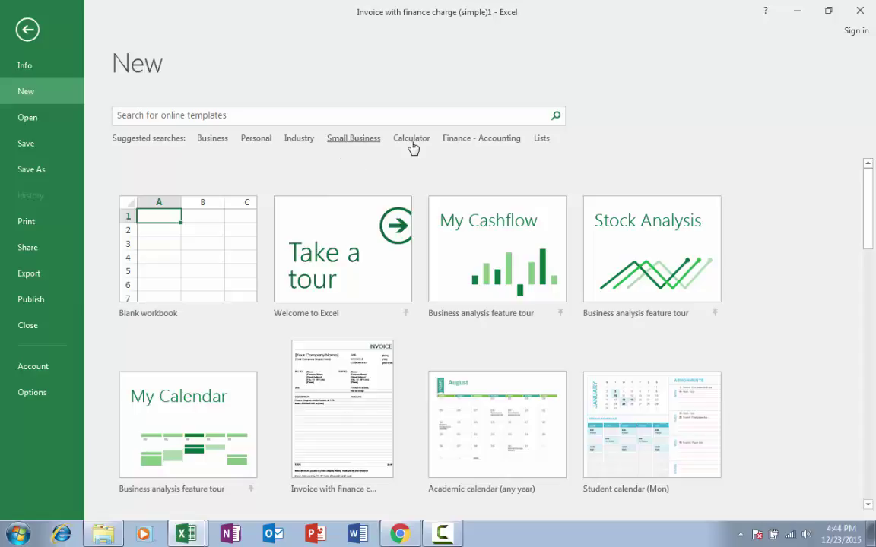
Step: Search the online templates with the suggested Small Business search and look through the resulting templates and categories
left_click(387, 138)
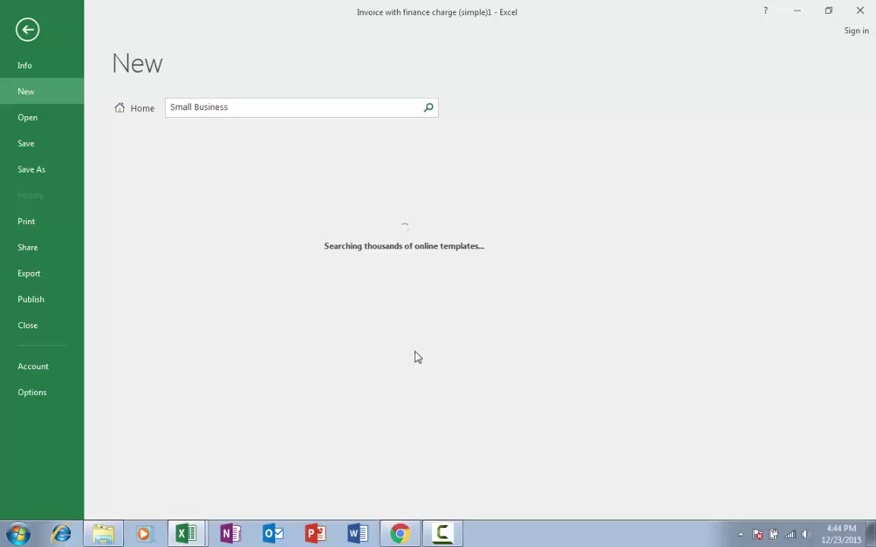
scroll(624, 232, "down", 2)
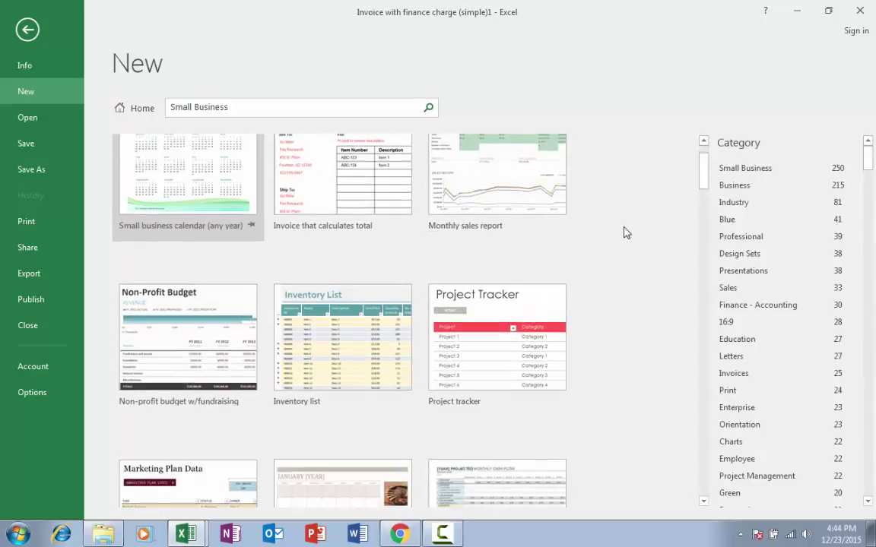
scroll(624, 232, "down", 5)
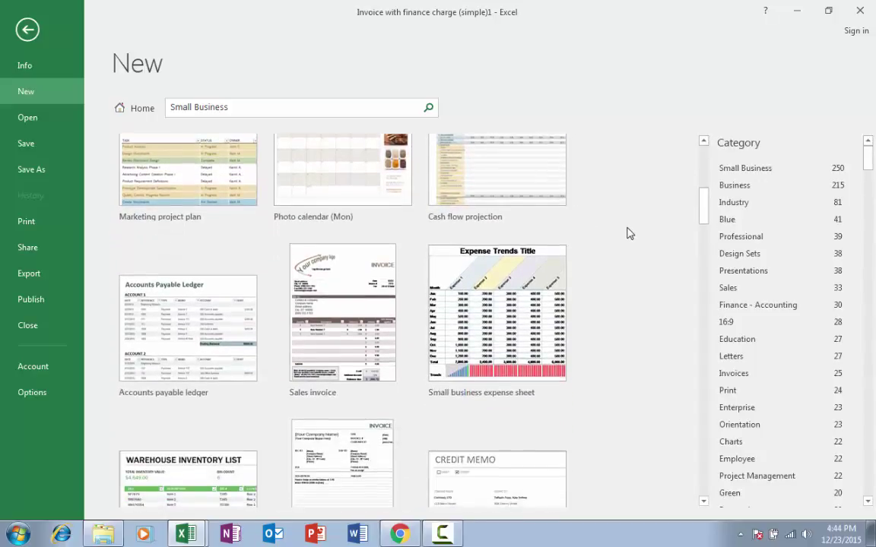
scroll(626, 233, "down", 3)
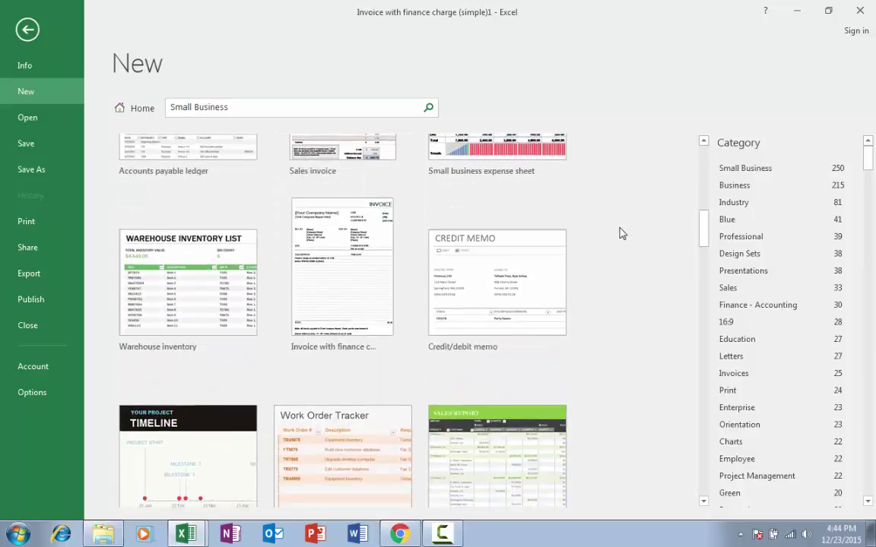
scroll(622, 233, "down", 3)
scroll(586, 233, "up", 3)
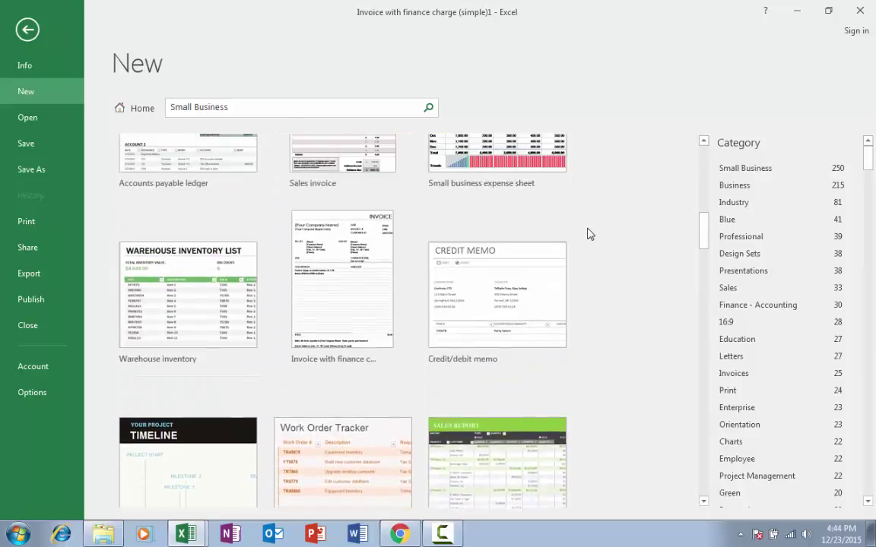
scroll(586, 233, "up", 6)
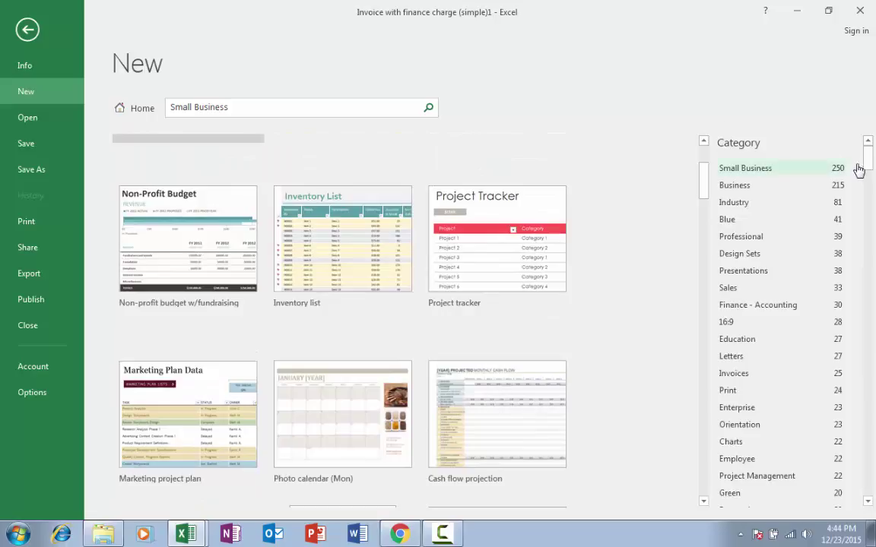
mouse_move(868, 148)
left_mouse_down()
mouse_move(868, 253)
mouse_move(868, 158)
left_mouse_up()
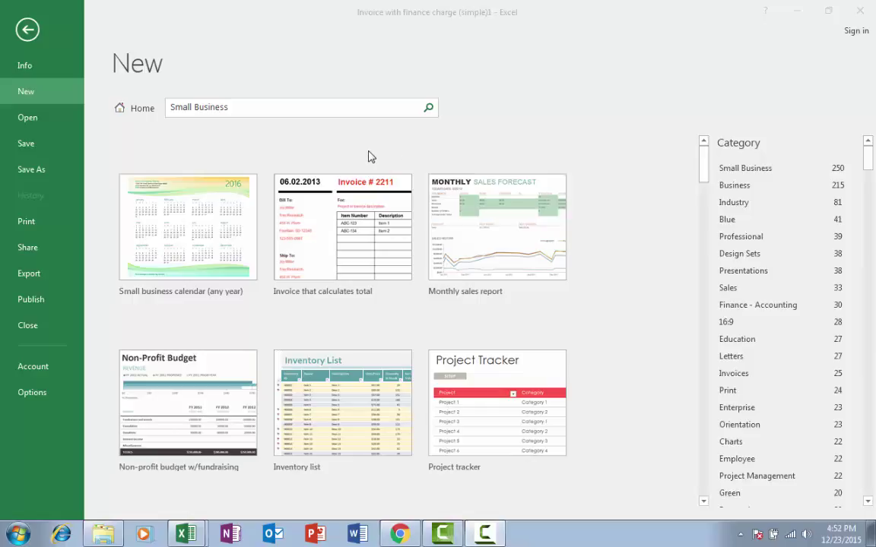
left_click(703, 164)
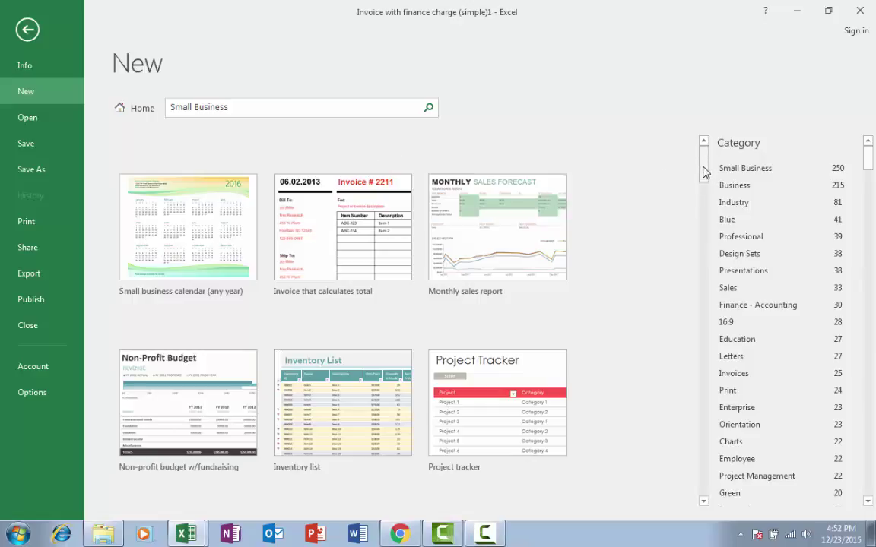
left_click_drag(700, 170, 674, 179)
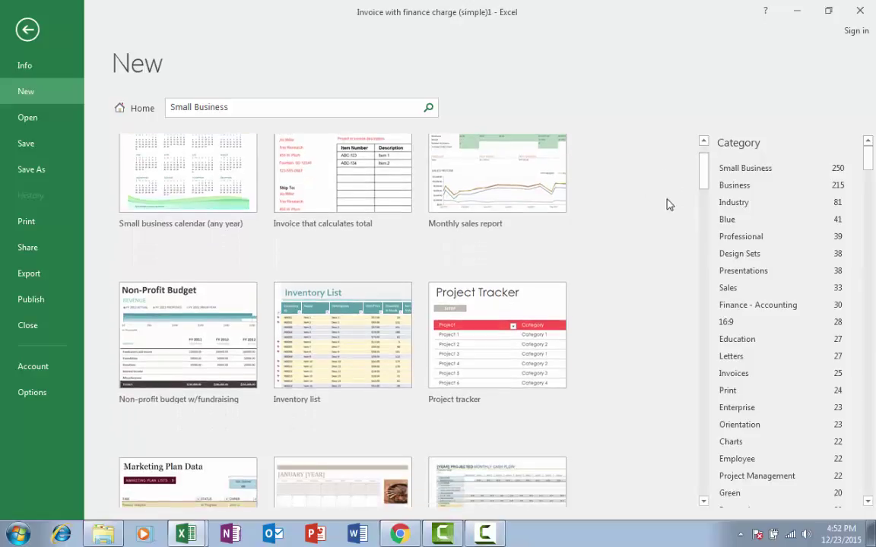
scroll(633, 164, "up", 1)
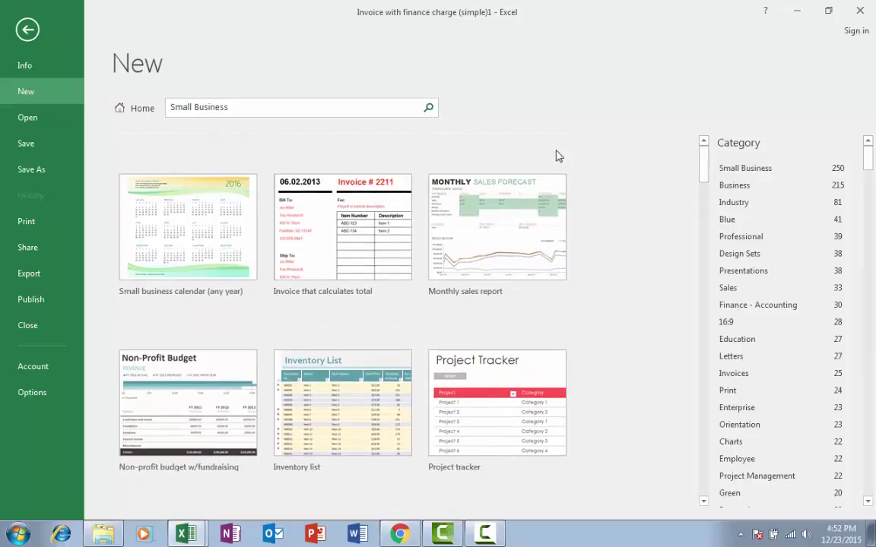
Step: Create two blank workbooks one after the other, dismissing the activation notice in the first one
left_click(136, 108)
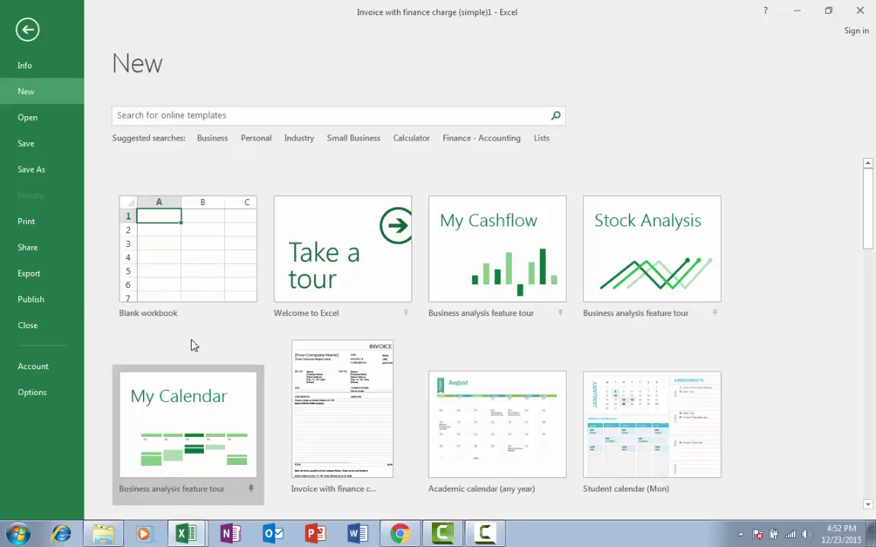
left_click(199, 291)
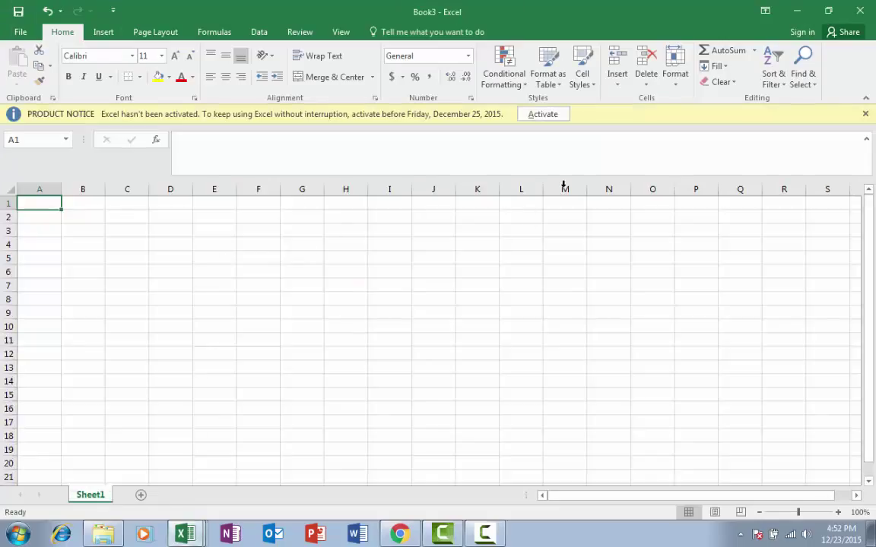
left_click(866, 114)
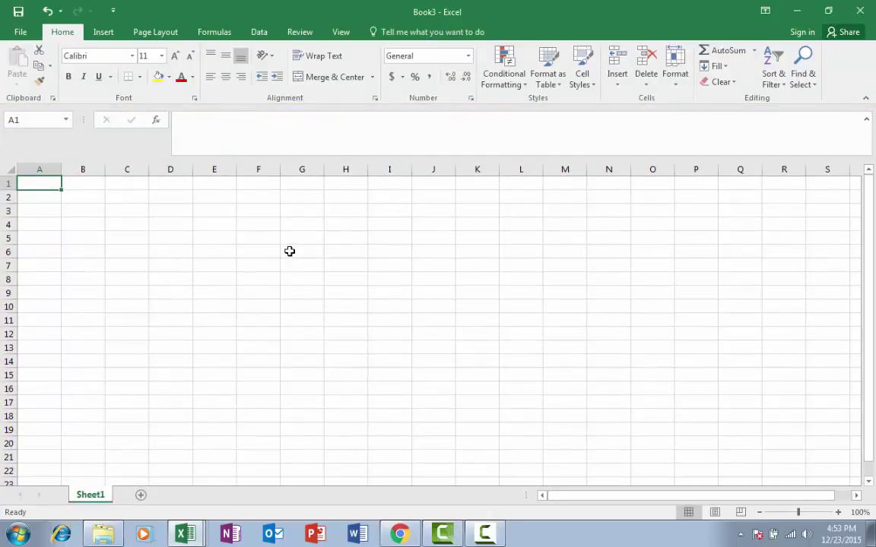
key("ctrl+n")
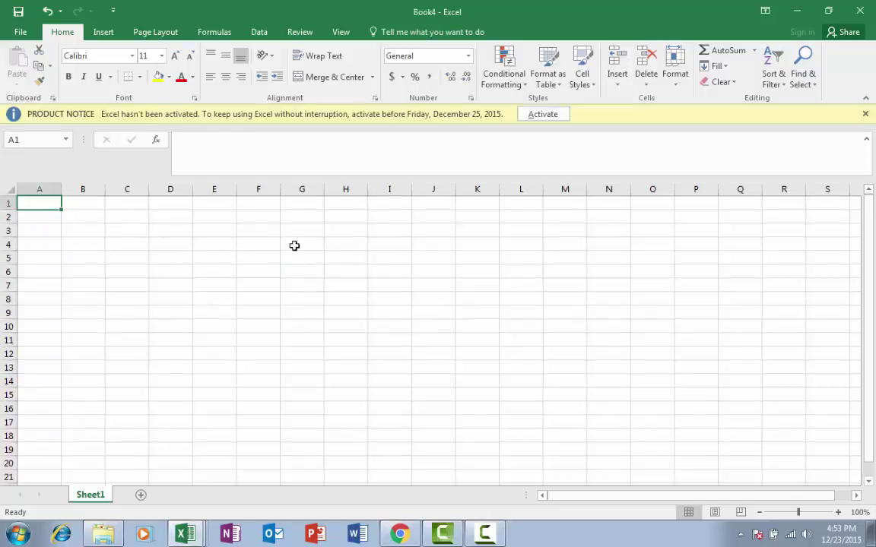